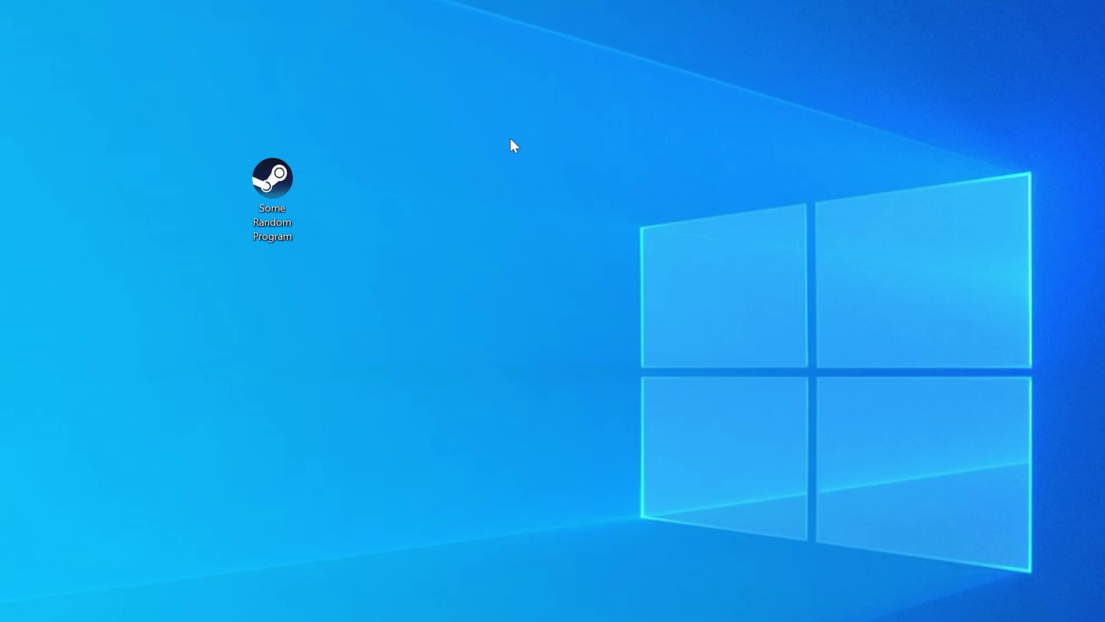
Launch the desktop program to trigger the missing api-ms-win-core-processthreads-l1-1-0.dll System Error.
double_click(289, 185)
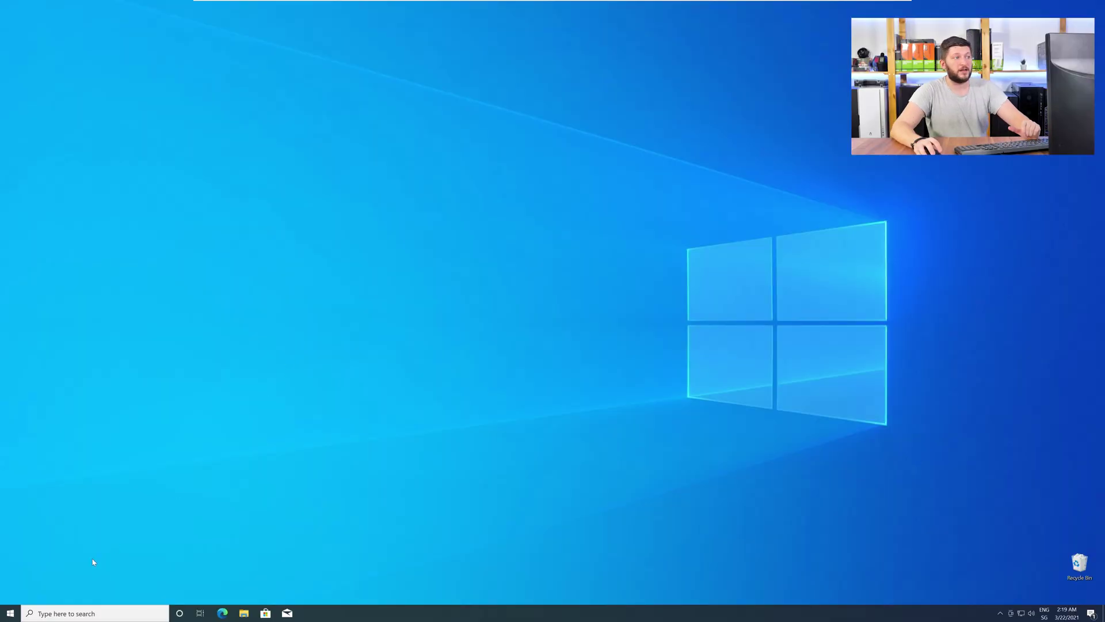
right_click(7, 614)
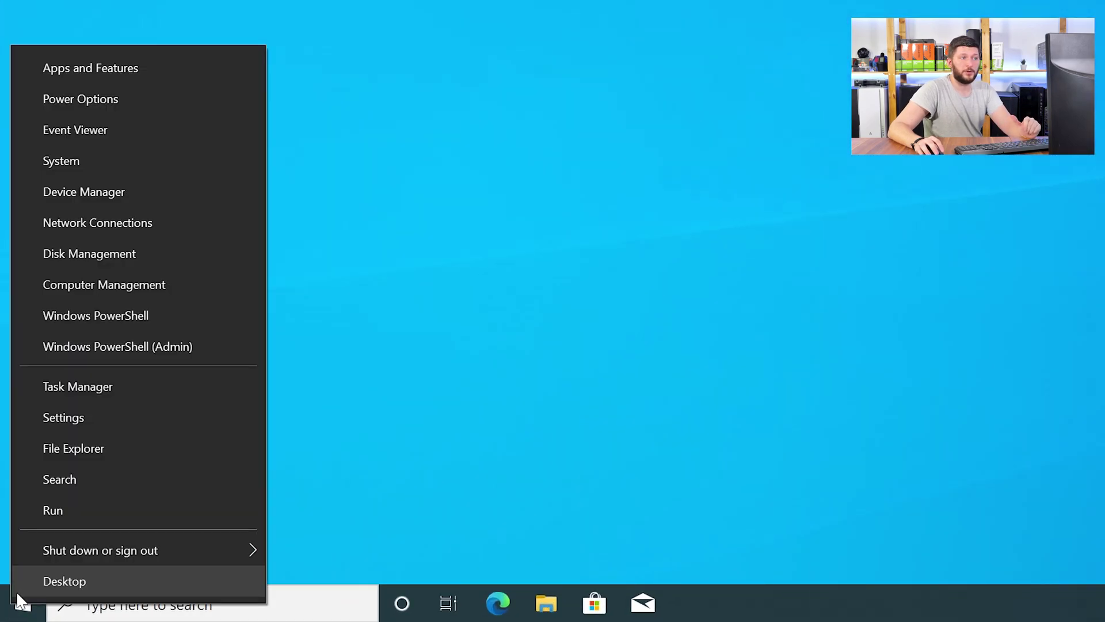
click(132, 161)
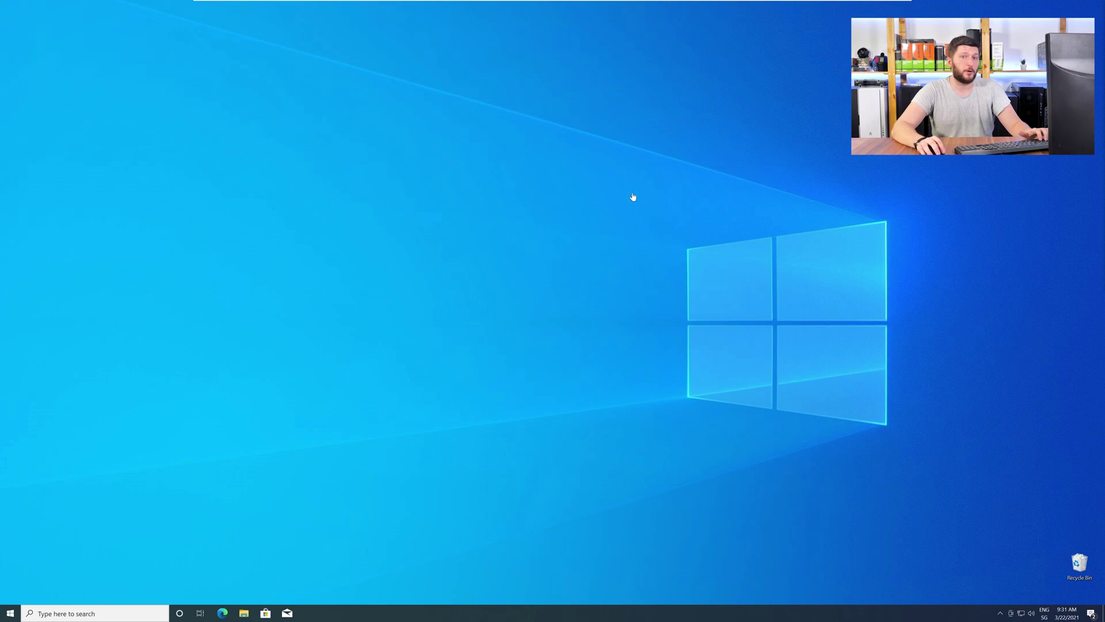
Load the STS Tutorial api-ms-win-core-processthreads-l1-1-1 DLL download page in Edge.
click(225, 612)
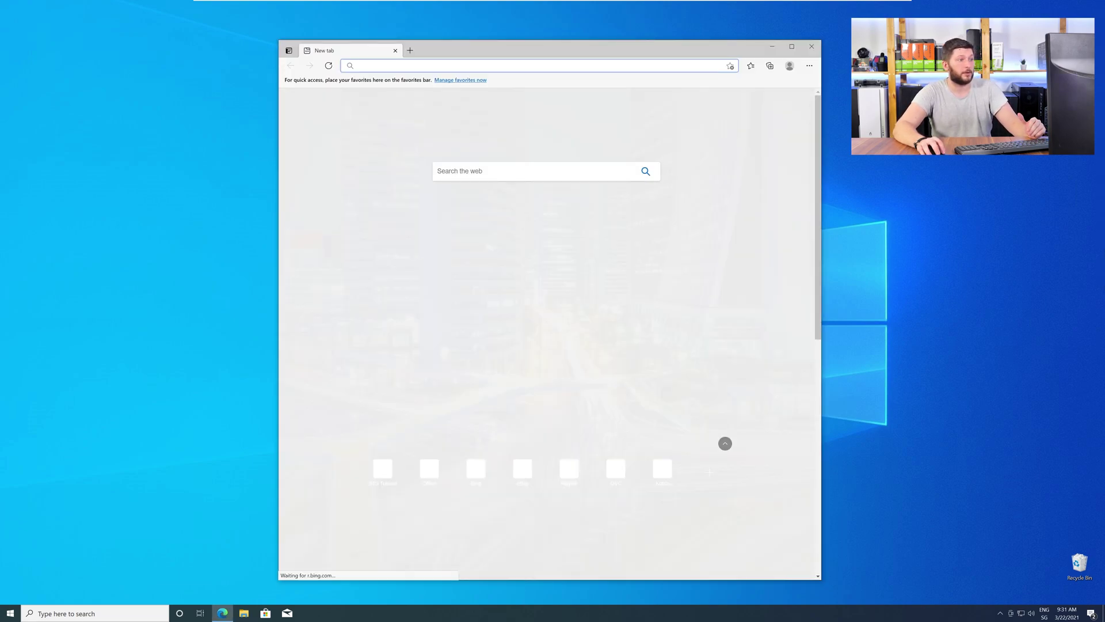
text(https://www.sts-tutorial.com/download/api-ms-win-core-processthreads-l1-1-1)
key(Return)
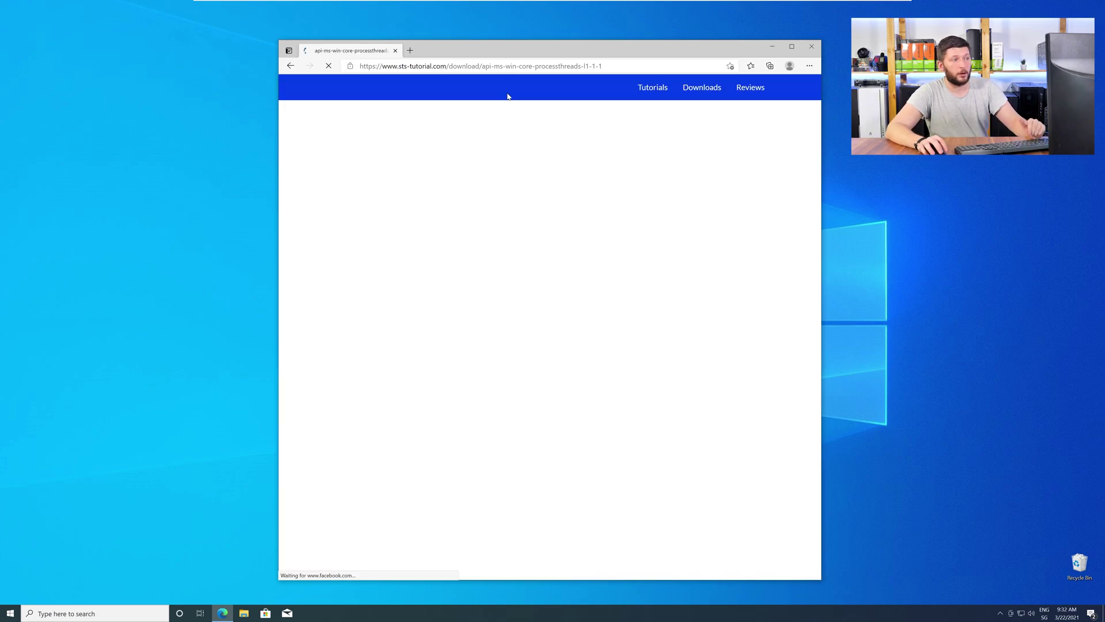
scroll(521, 242, down, 8)
scroll(521, 243, down, 20)
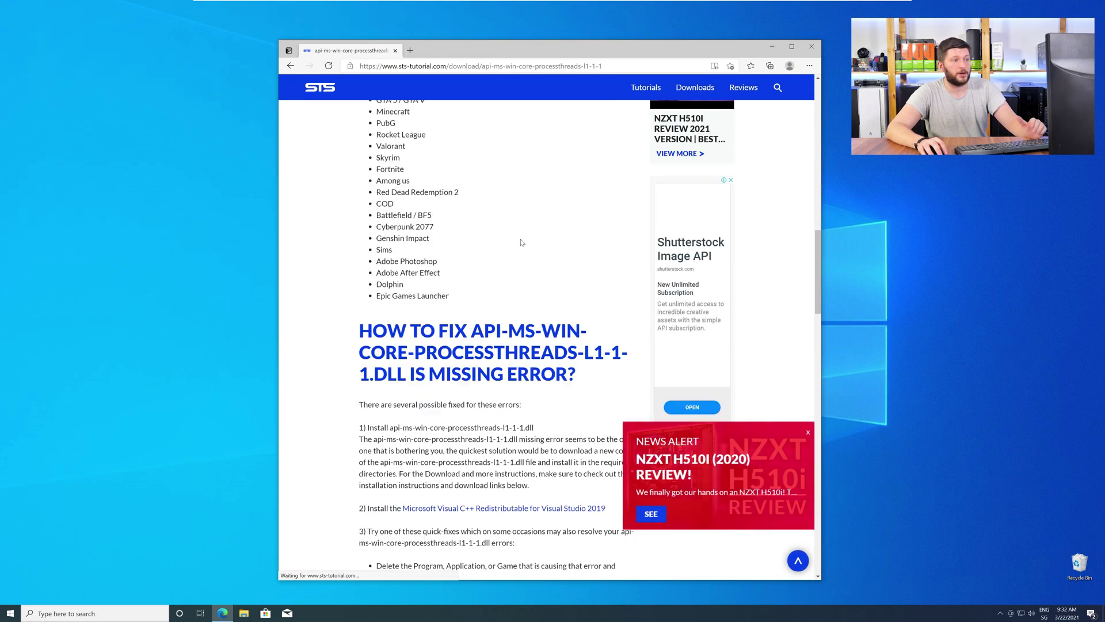
scroll(604, 271, down, 4)
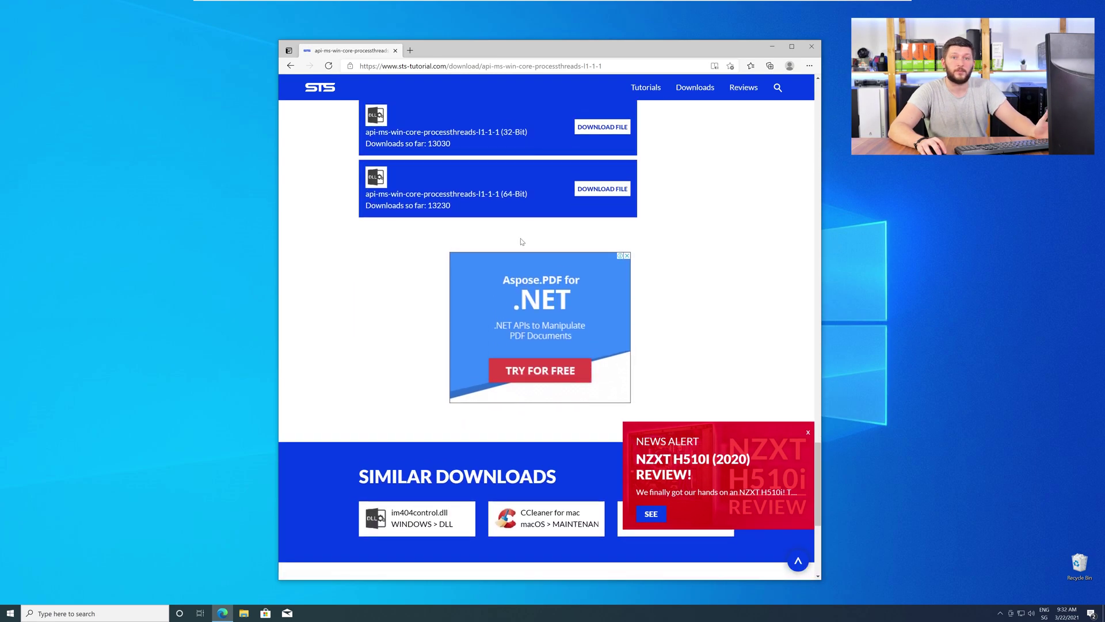
scroll(604, 271, up, 3)
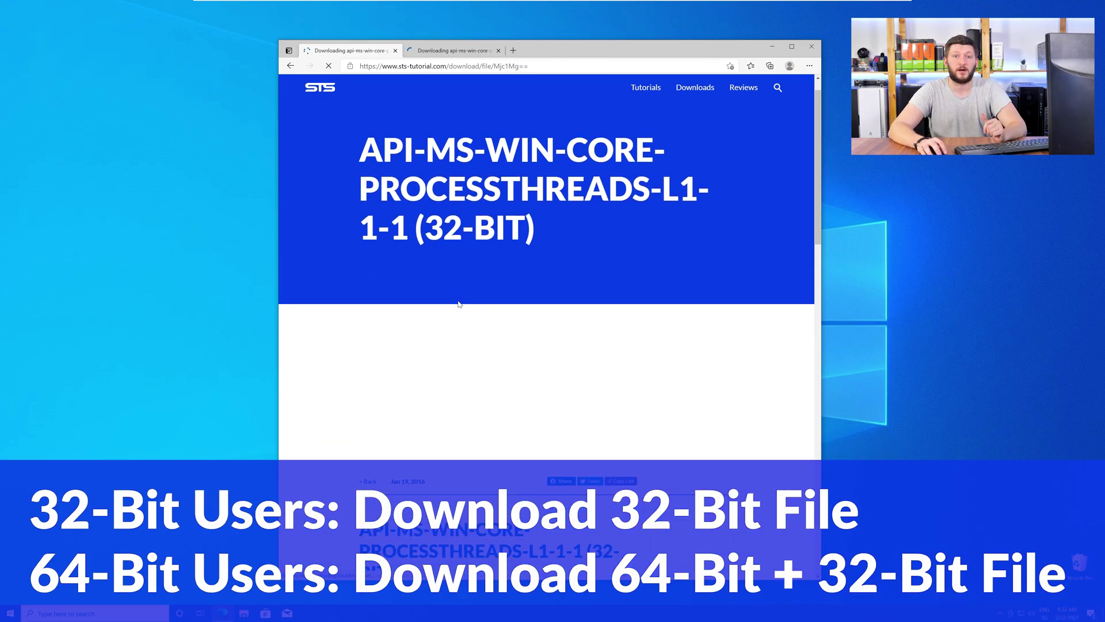
Download the 64-bit api-ms-win-core-processthreads-l1-1-1 DLL zip.
click(458, 52)
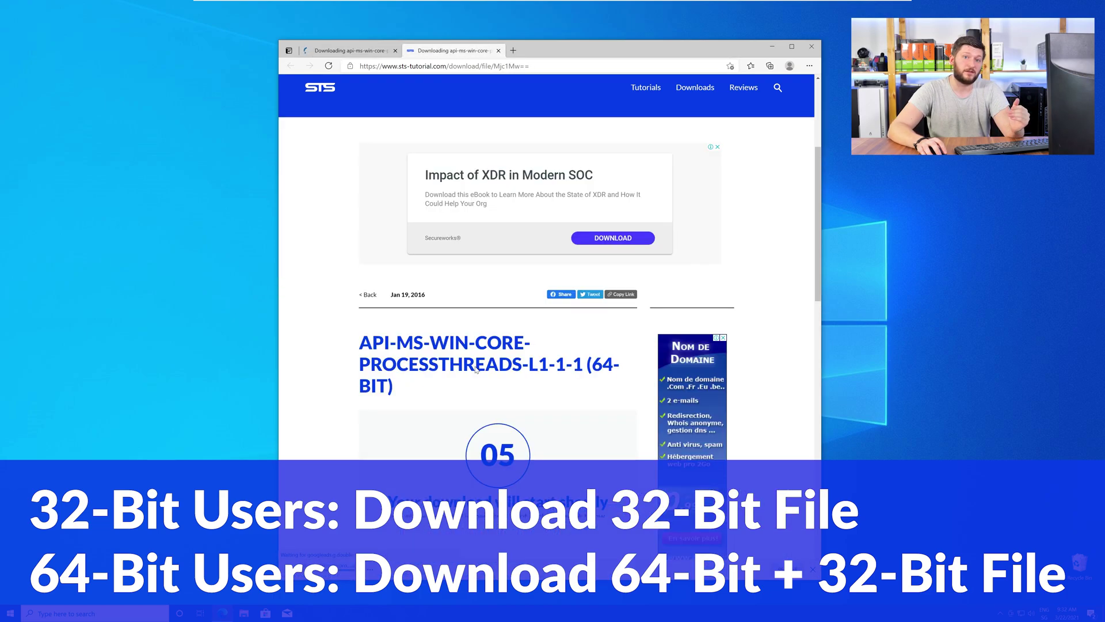
scroll(476, 371, down, 3)
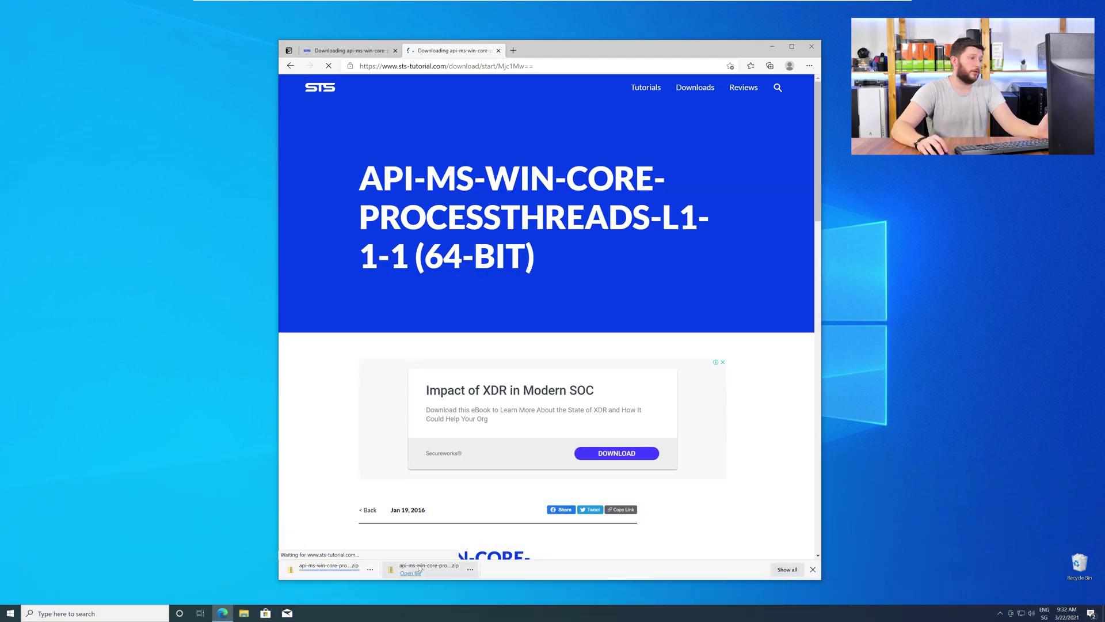
click(409, 571)
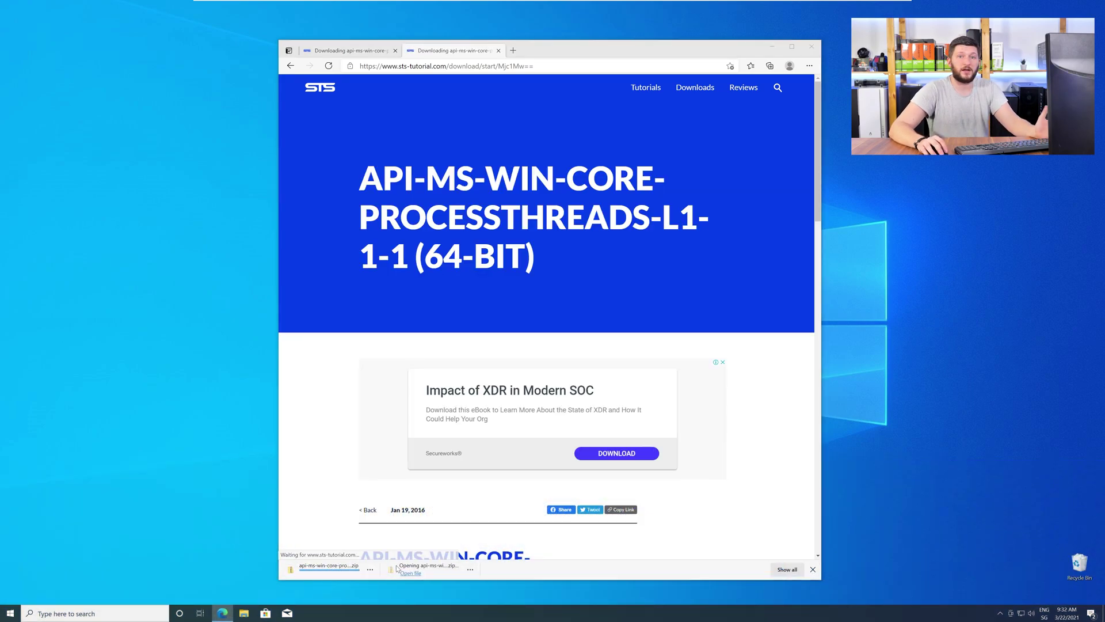
Close Edge, place the 32-bit and 64-bit zip windows side by side, and open their inner folders.
click(817, 46)
drag(590, 55, 849, 333)
drag(622, 43, 391, 336)
double_click(219, 395)
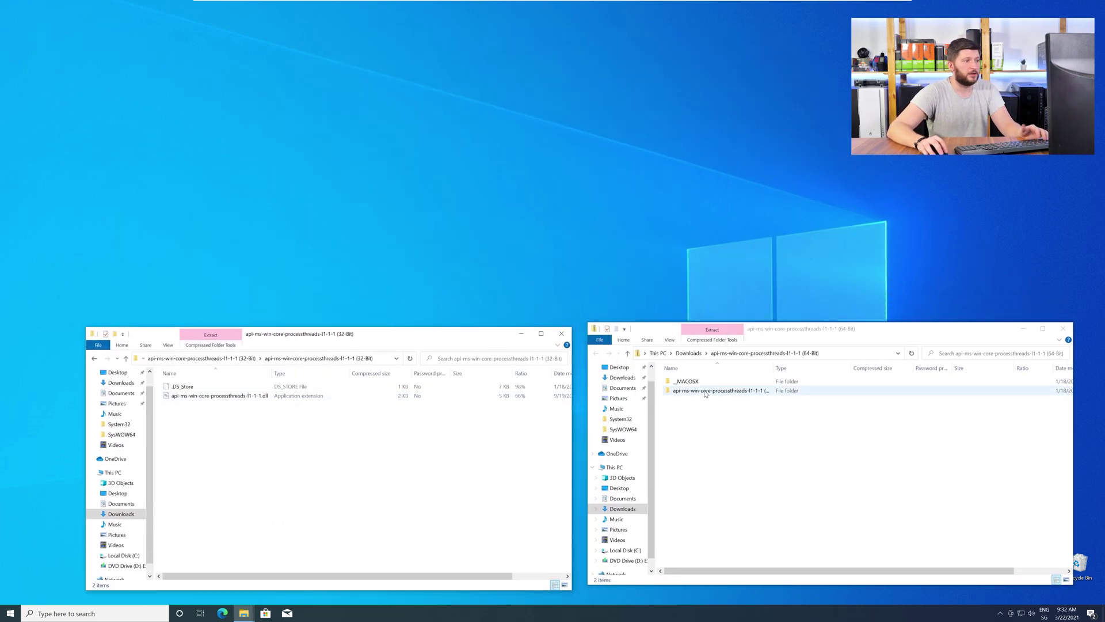
double_click(706, 391)
Place a third File Explorer window at the top, showing This PC's drives.
middle_click(244, 614)
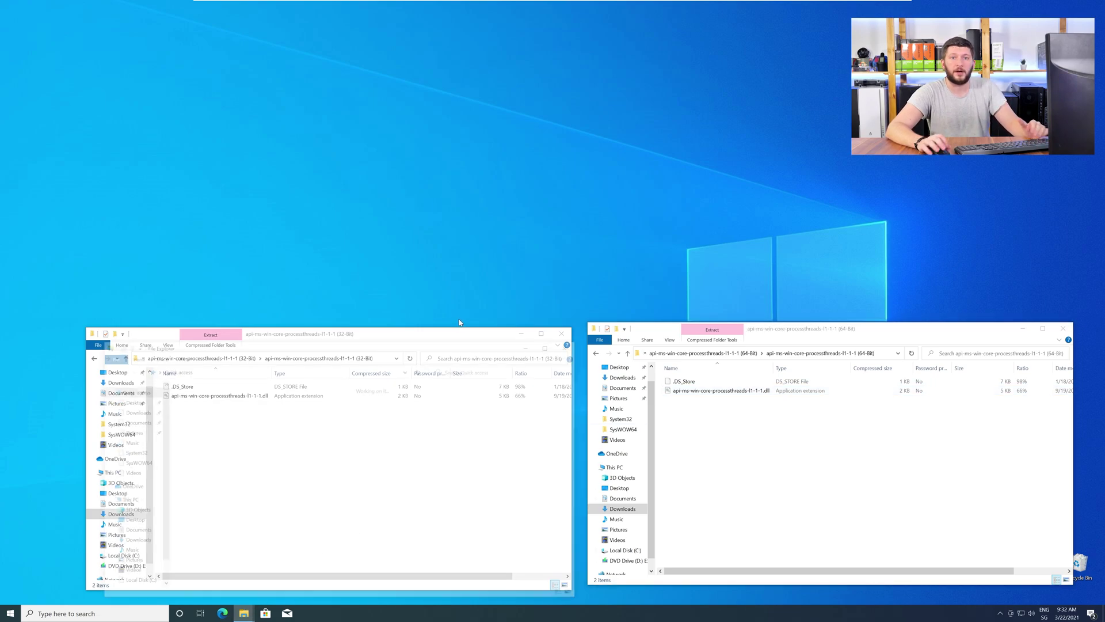
drag(455, 338, 675, 48)
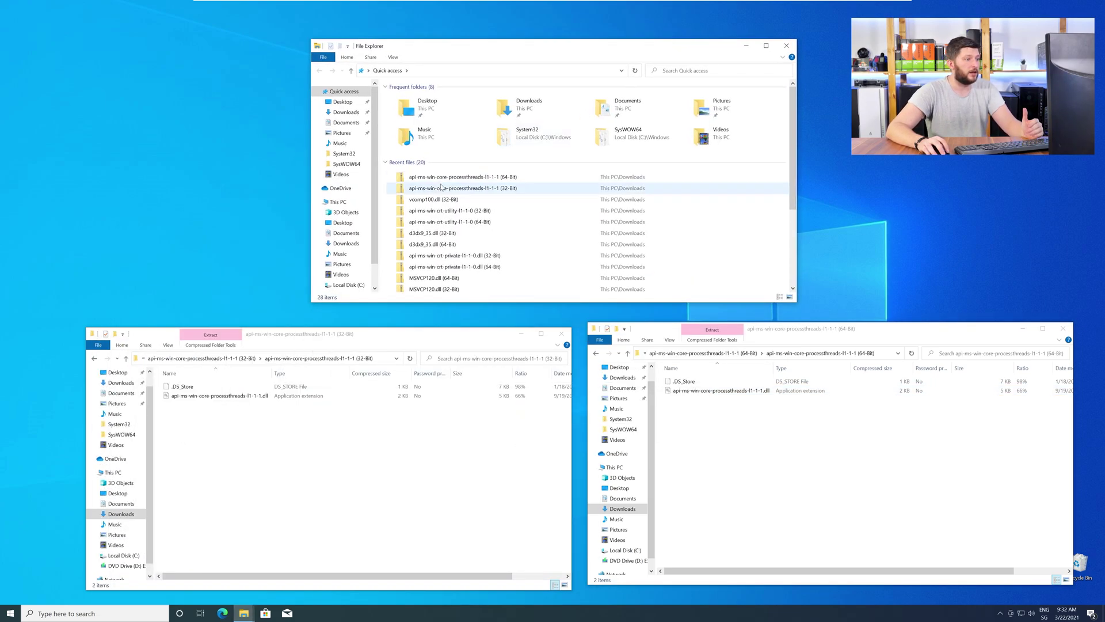
click(346, 204)
Browse to C:\Windows to show its System32 and SysWOW64 folders.
double_click(418, 195)
click(429, 136)
double_click(428, 136)
scroll(446, 201, down, 18)
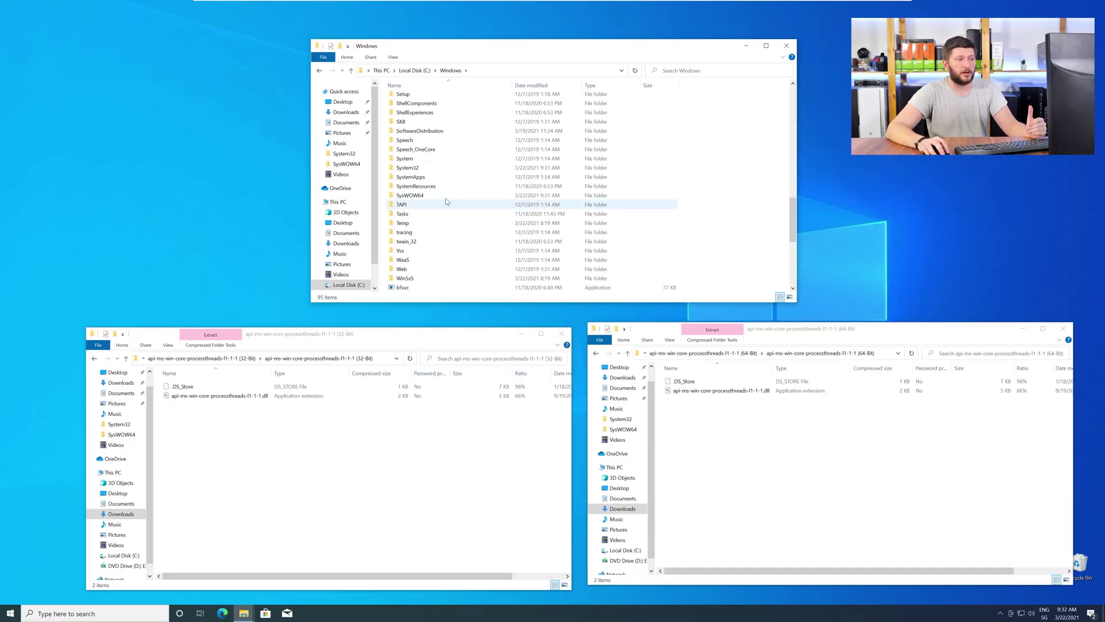
click(421, 169)
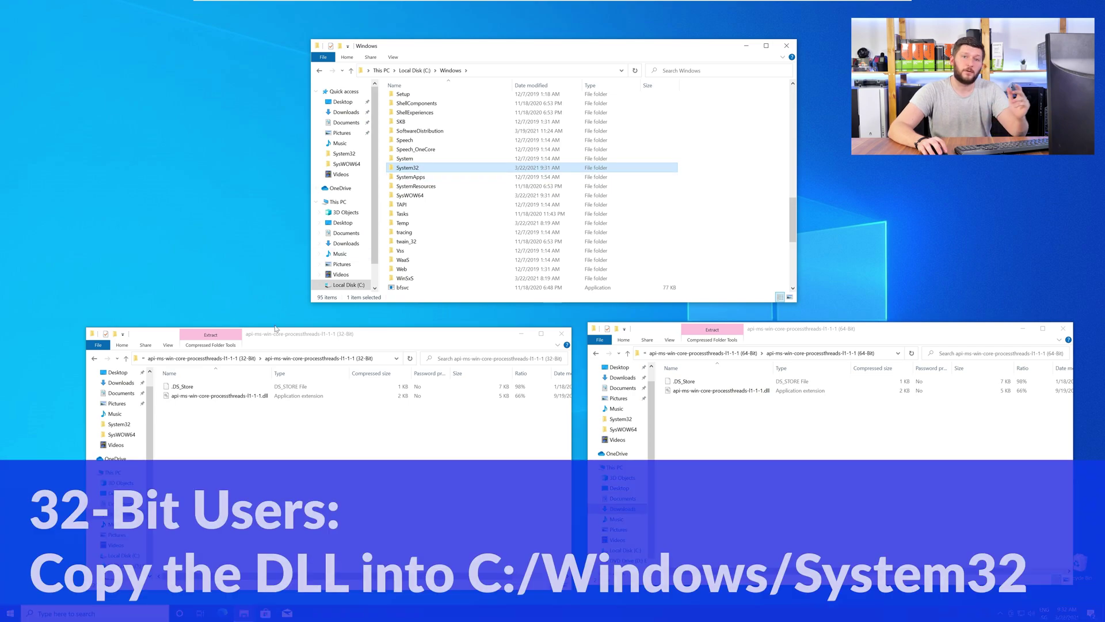
Copy the 32-bit DLL into SysWOW64 and the 64-bit DLL into System32 with admin permission.
drag(231, 396, 413, 196)
click(528, 281)
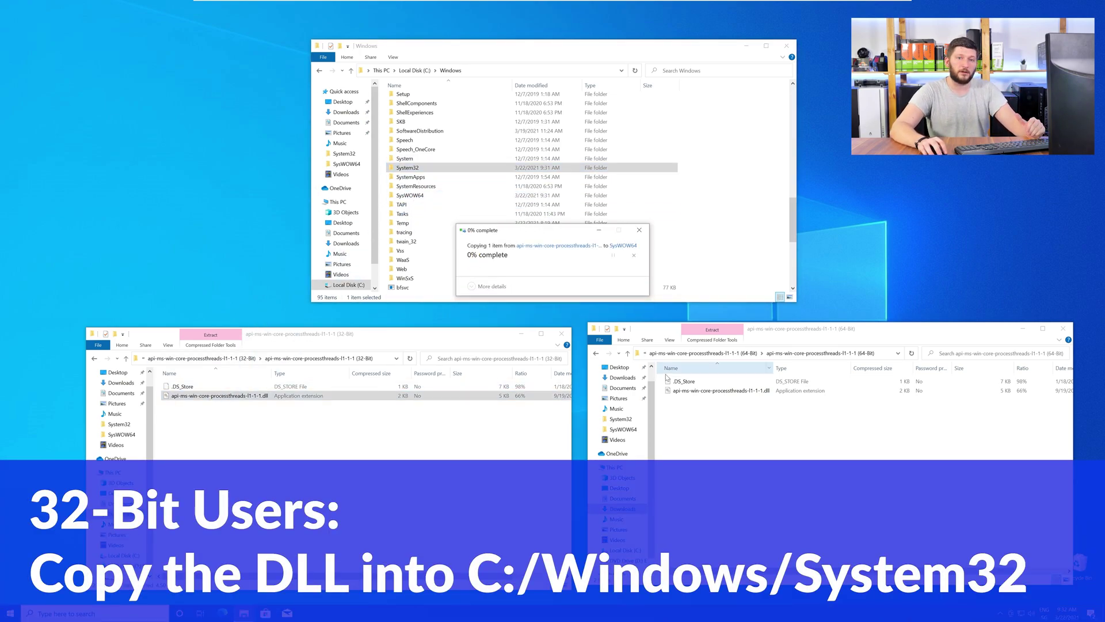
drag(683, 396, 421, 169)
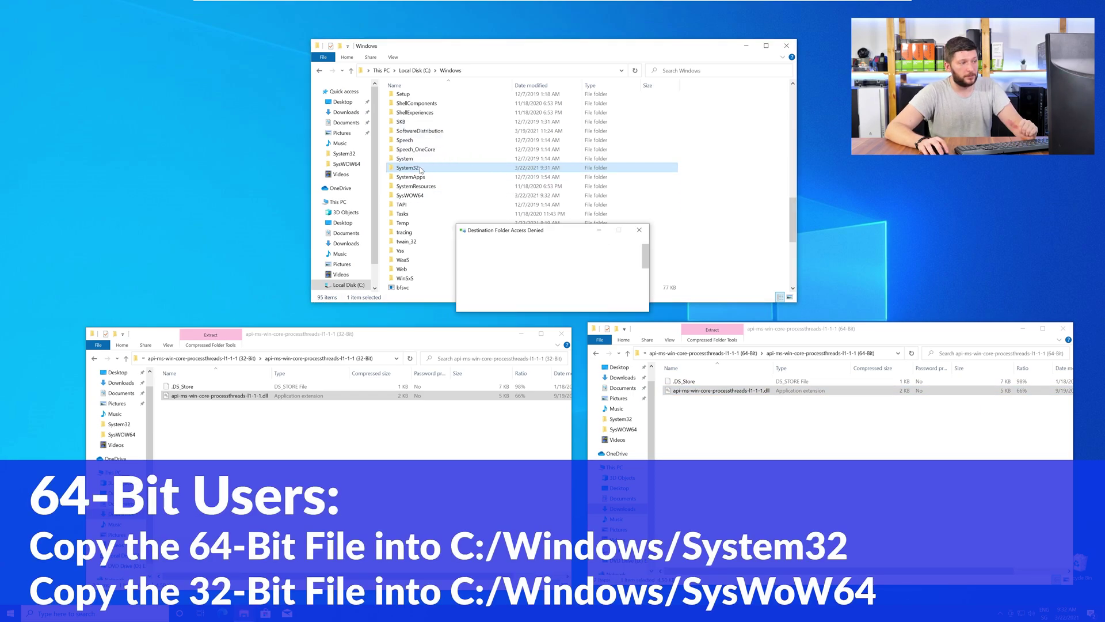
click(526, 281)
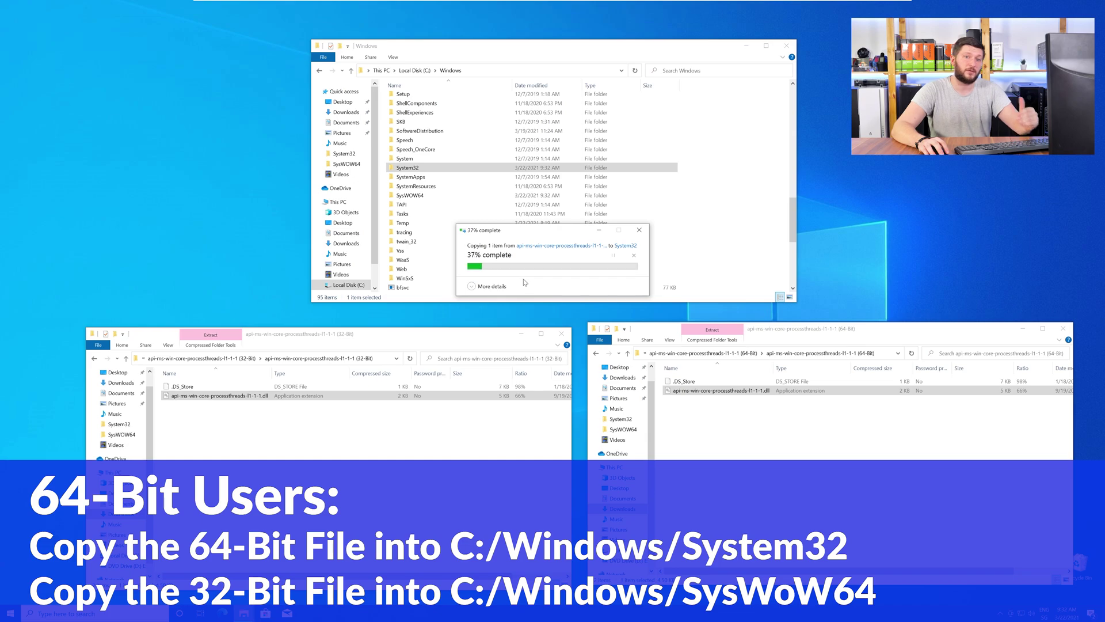
key(alt+F4)
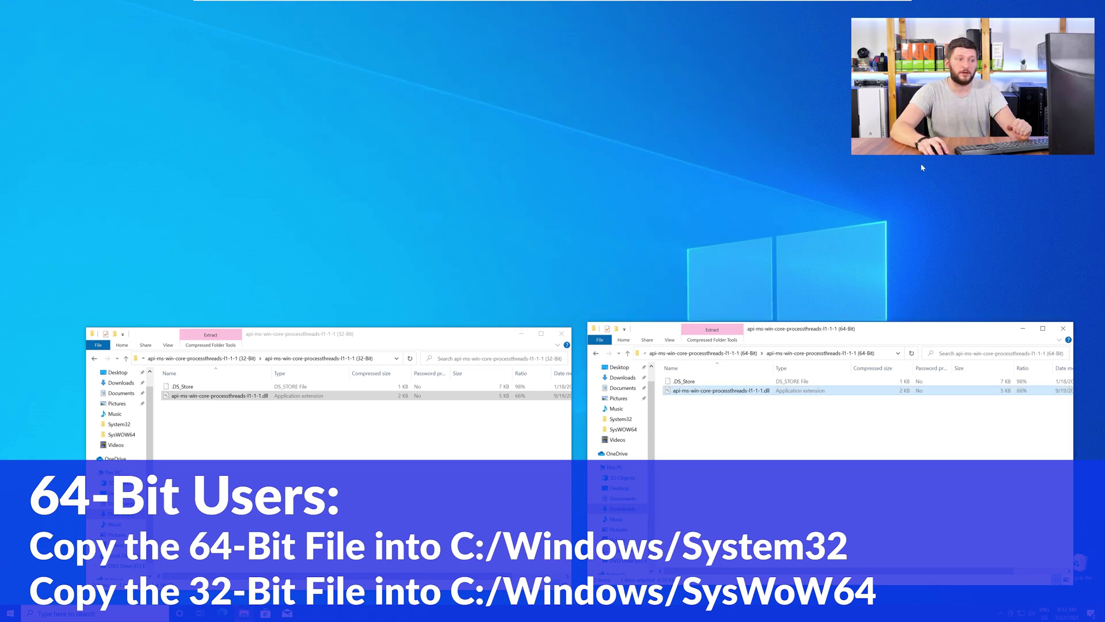
click(1063, 328)
Close the remaining 32-bit zip window.
click(562, 333)
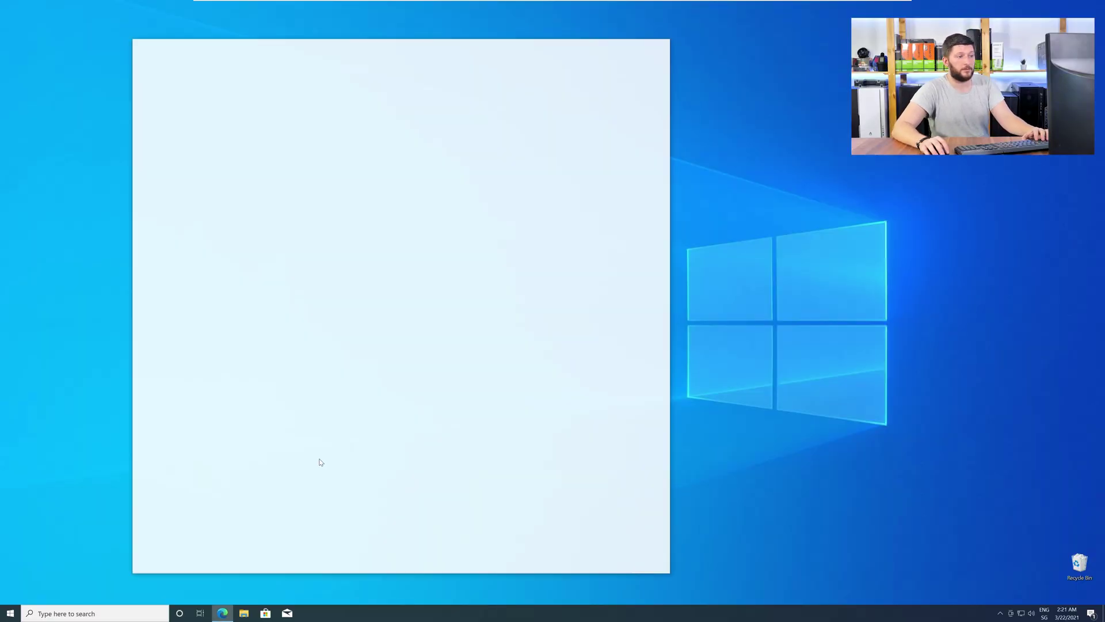
Download vc_redist.x64.exe from the credistributable2019 page and run the installer.
text(https://www.sts-tutorial.com/download/credistributable2019)
key(Return)
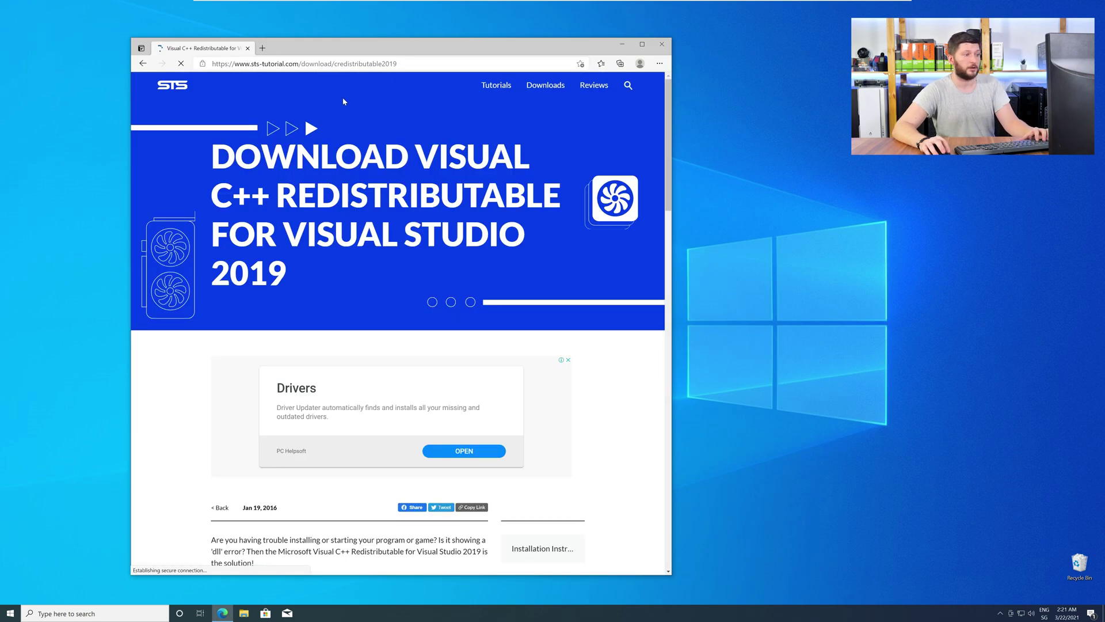
scroll(178, 297, down, 10)
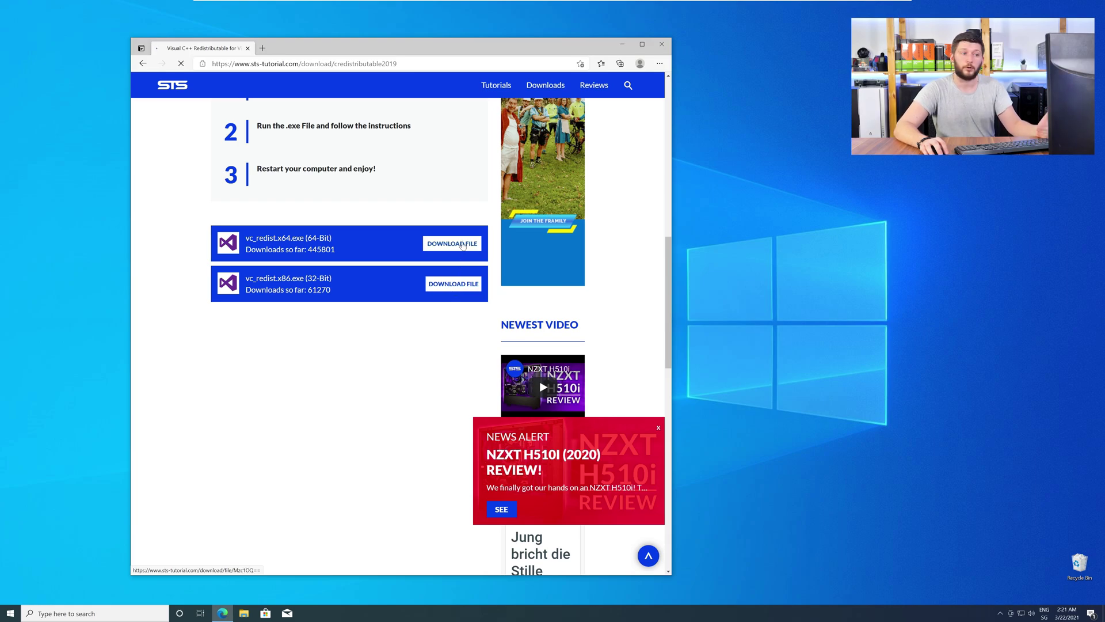
click(462, 244)
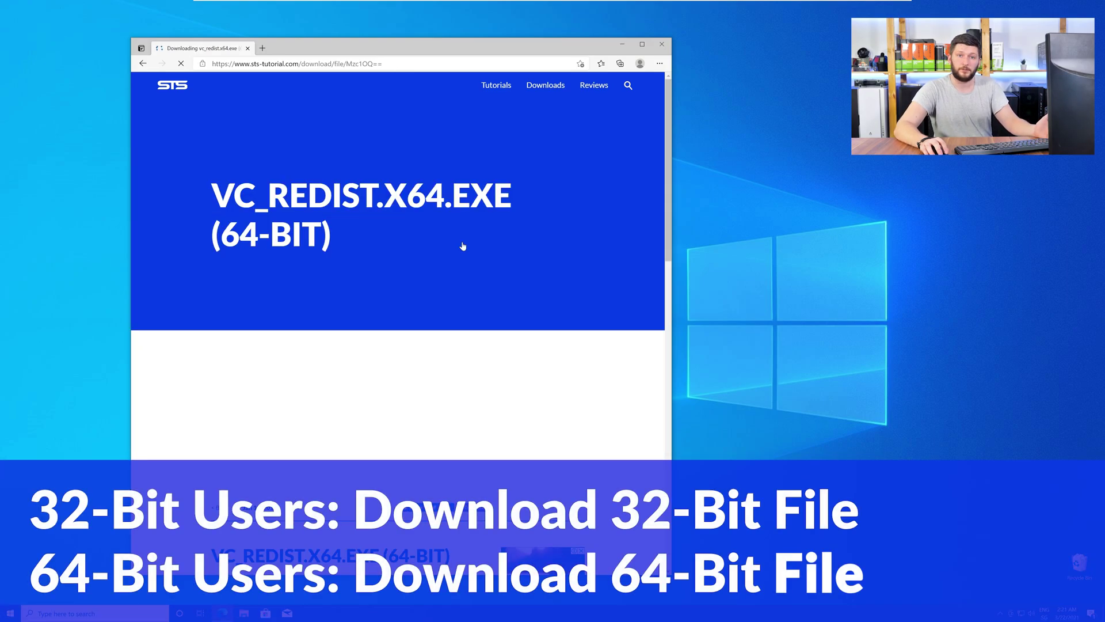
scroll(449, 260, up, 1)
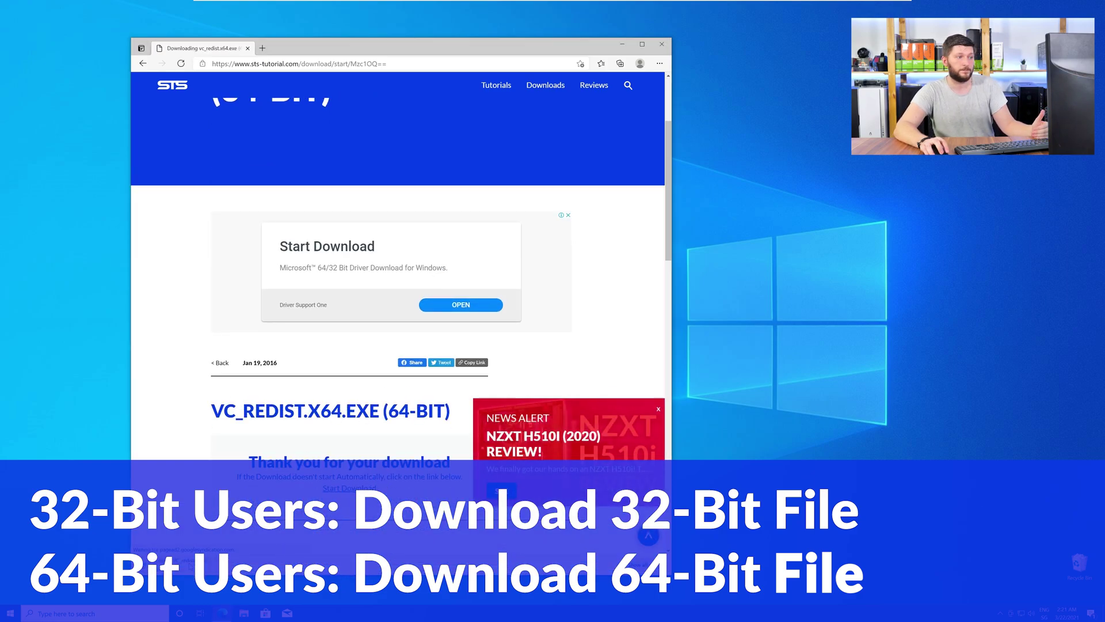
click(660, 46)
Accept the license terms and install Visual C++ 2015-2019 Redistributable (x64) 14.28.29913, approving the UAC prompt.
click(659, 46)
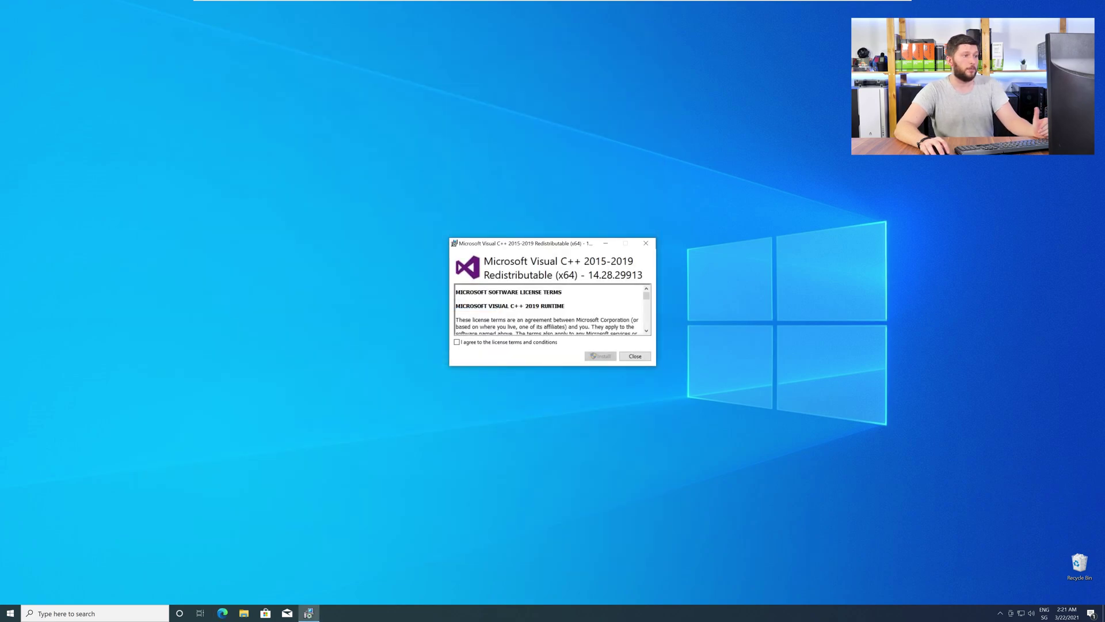
click(511, 414)
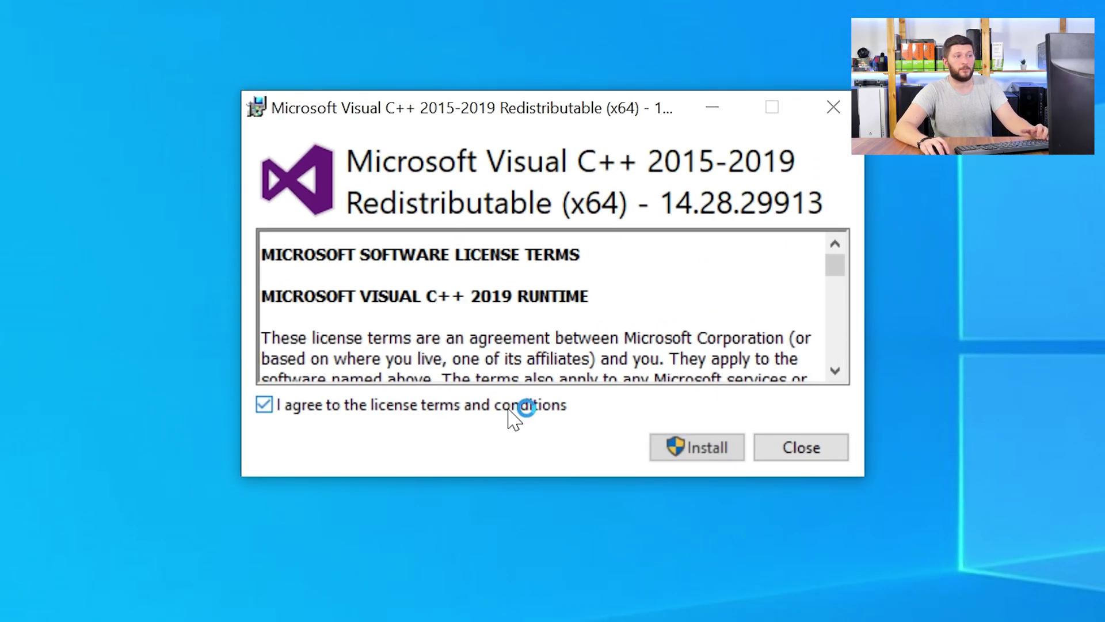
click(698, 450)
click(493, 468)
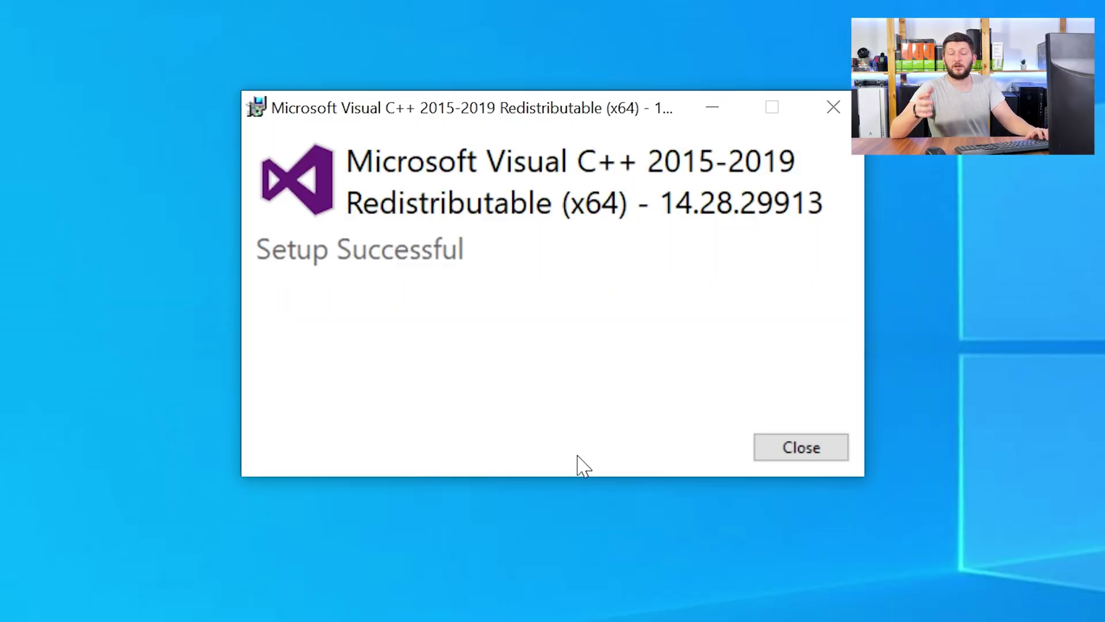
Close the Setup Successful dialog of the Visual C++ installer.
click(806, 452)
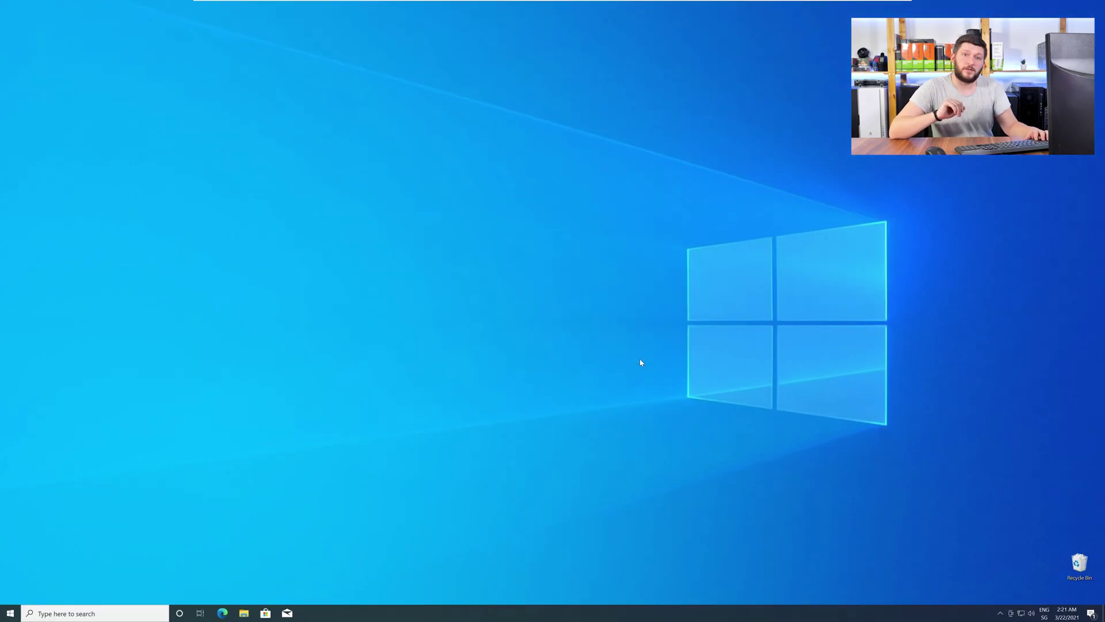